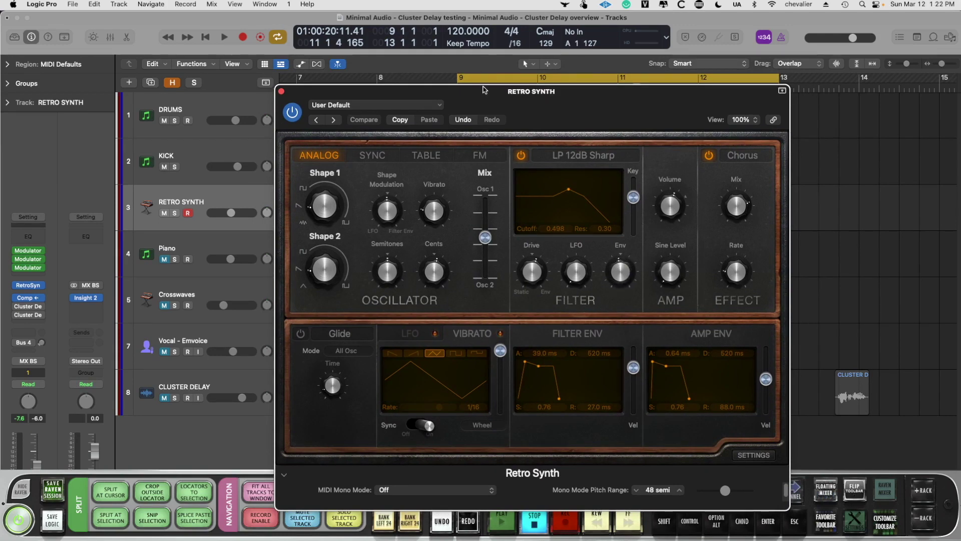
pyautogui.press('space')
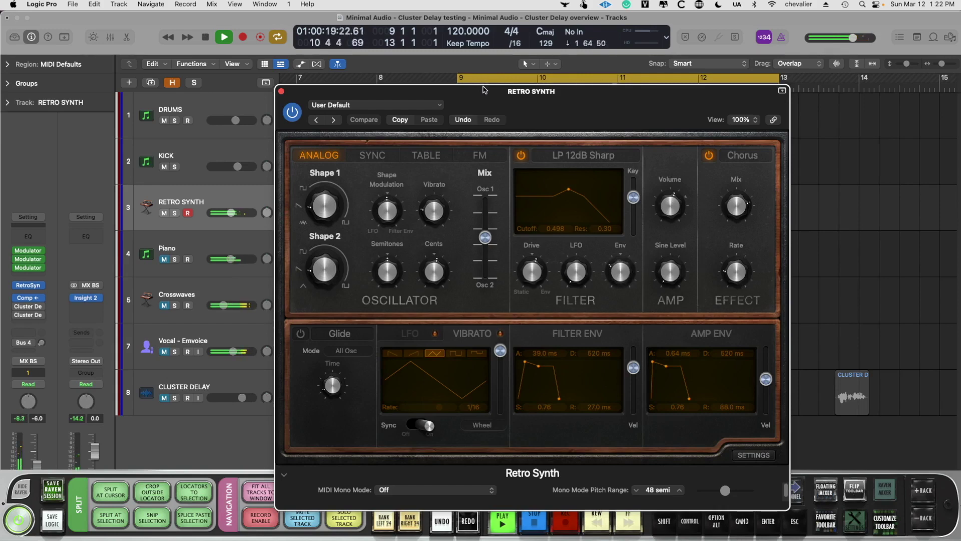
pyautogui.moveTo(484, 90)
pyautogui.mouseDown()
pyautogui.moveTo(473, 111)
pyautogui.moveTo(477, 84)
pyautogui.mouseUp()
pyautogui.press('space')
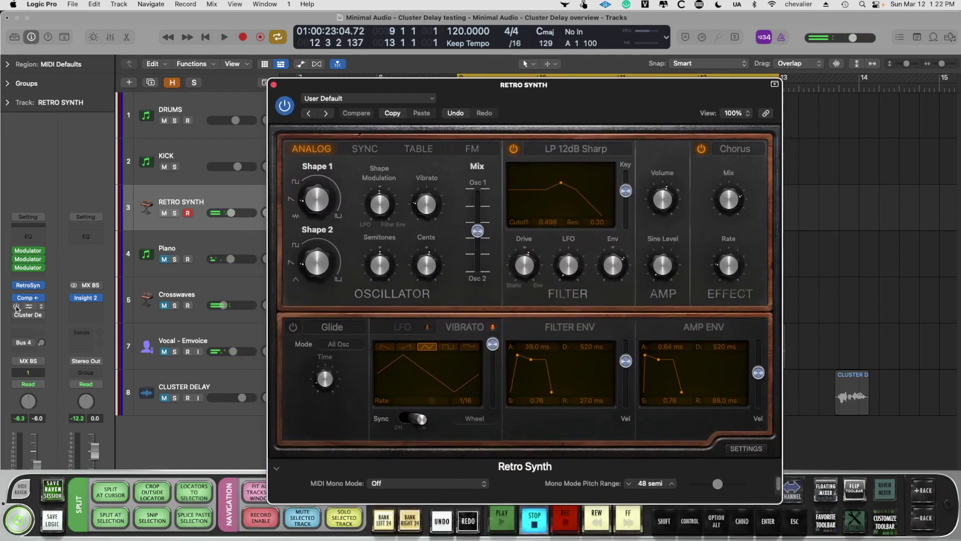
pyautogui.click(25, 307)
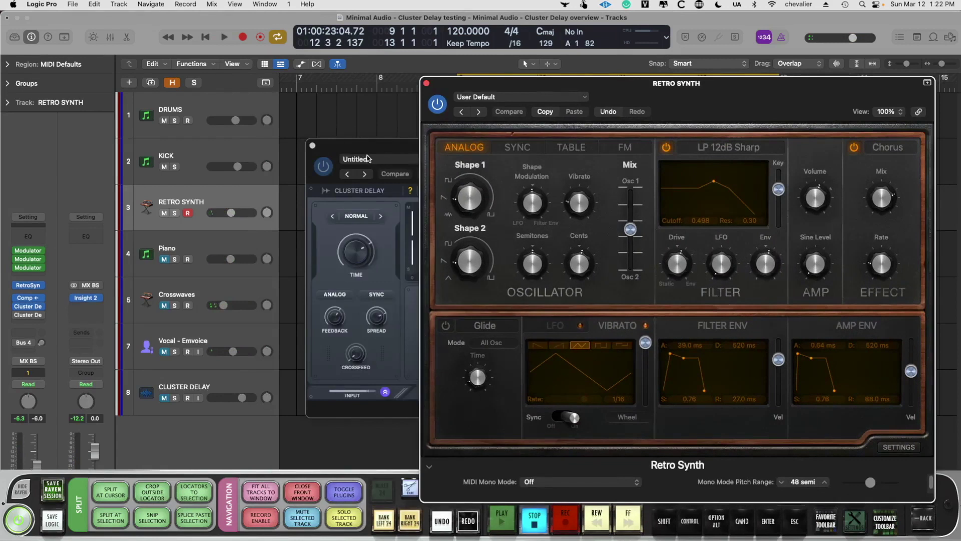
# Bring the Retro Synth's Cluster Delay forward, preview it during playback, and enable its help.
pyautogui.click(364, 146)
pyautogui.press('space')
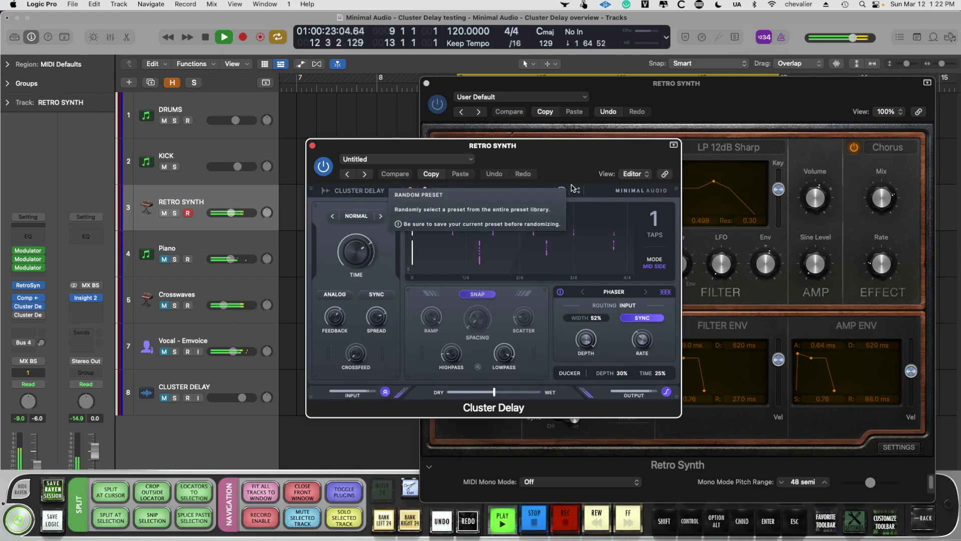
pyautogui.press('space')
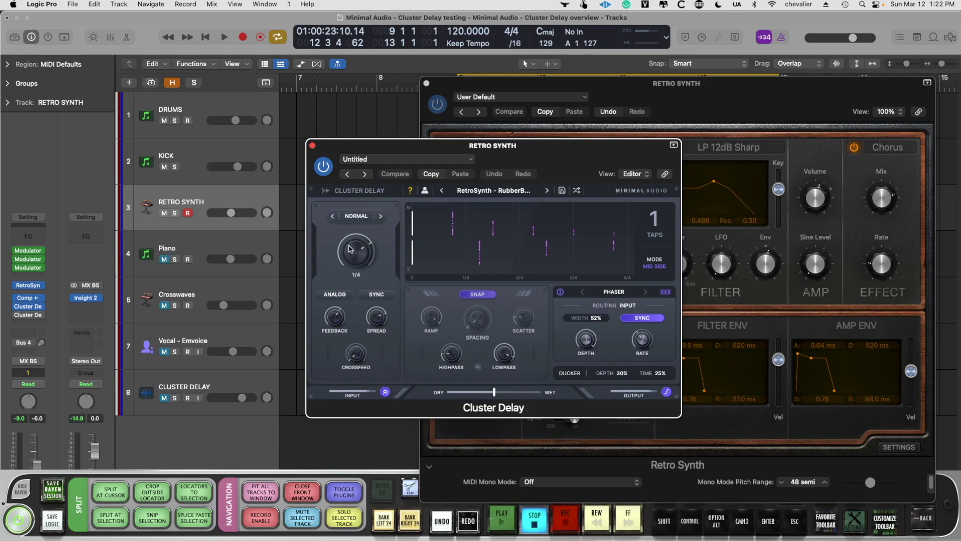
pyautogui.click(410, 193)
# Open the TAPS list and dismiss it, leaving the delay at a single tap.
pyautogui.click(652, 217)
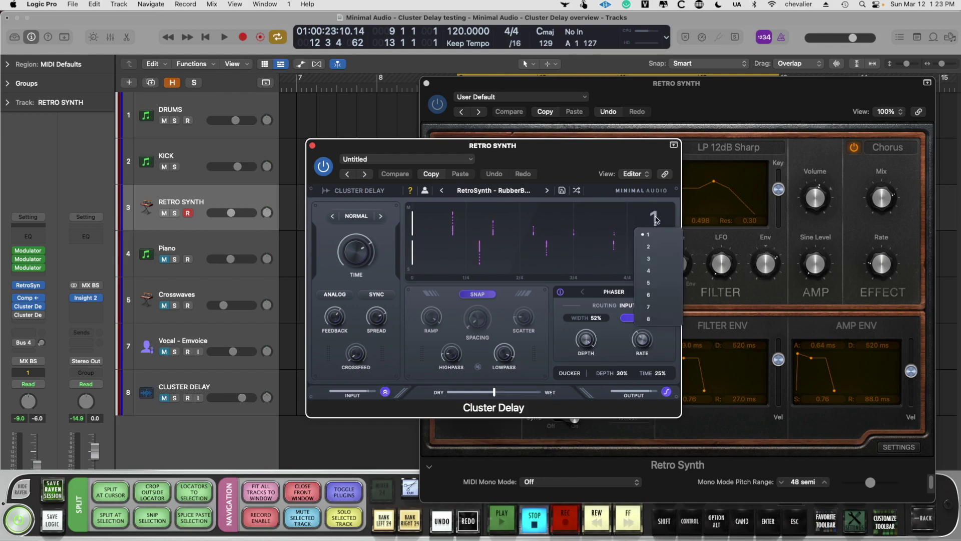
pyautogui.click(653, 279)
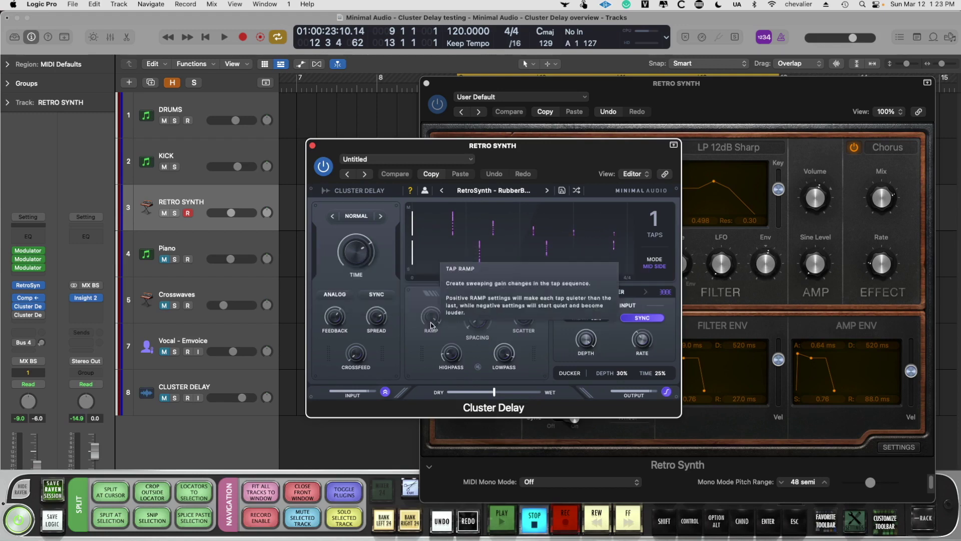
# Set 7 taps, reset scatter, raise spacing to -40%, and nudge ducker depth down.
pyautogui.click(654, 231)
pyautogui.click(652, 305)
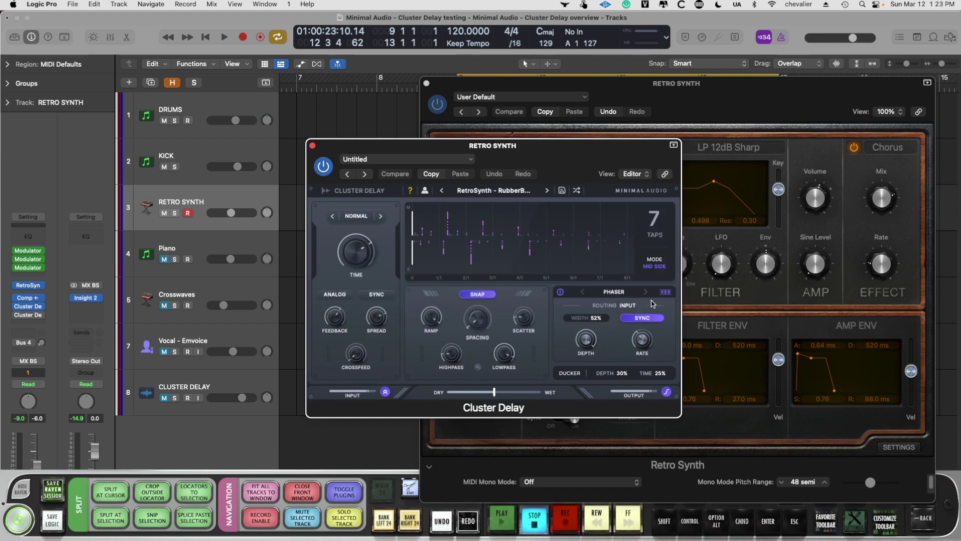
pyautogui.moveTo(524, 318)
pyautogui.doubleClick(532, 315)
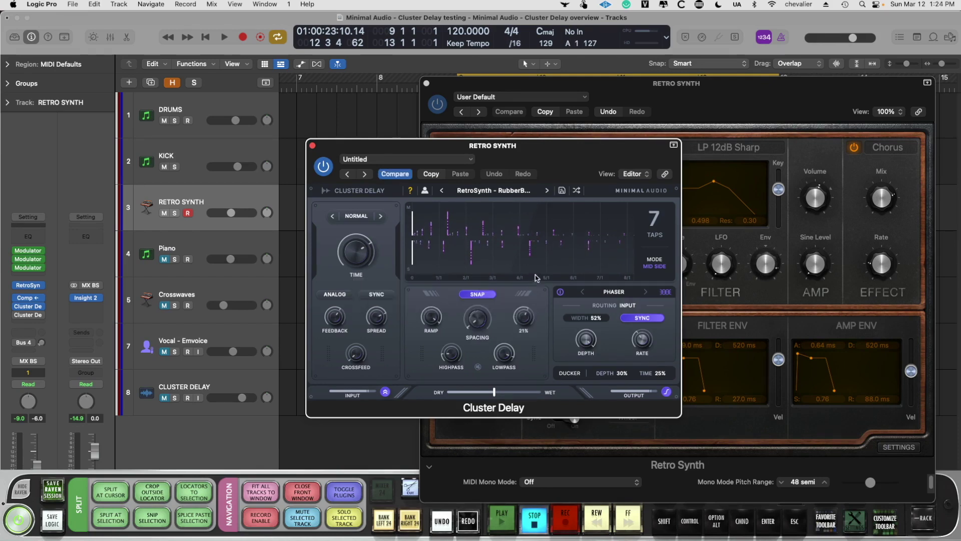
pyautogui.moveTo(477, 319)
pyautogui.moveTo(480, 322)
pyautogui.mouseDown()
pyautogui.moveTo(480, 295)
pyautogui.moveTo(481, 305)
pyautogui.mouseUp()
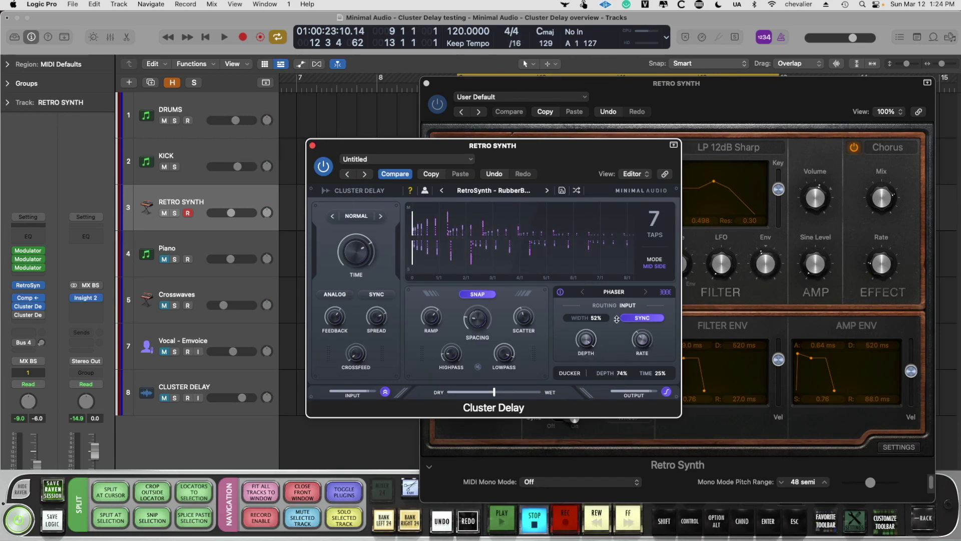
pyautogui.moveTo(616, 319); pyautogui.dragTo(617, 327)
# Audition the ducker depth during playback, pushing it to 100% before easing it back down.
pyautogui.moveTo(618, 379); pyautogui.dragTo(619, 358)
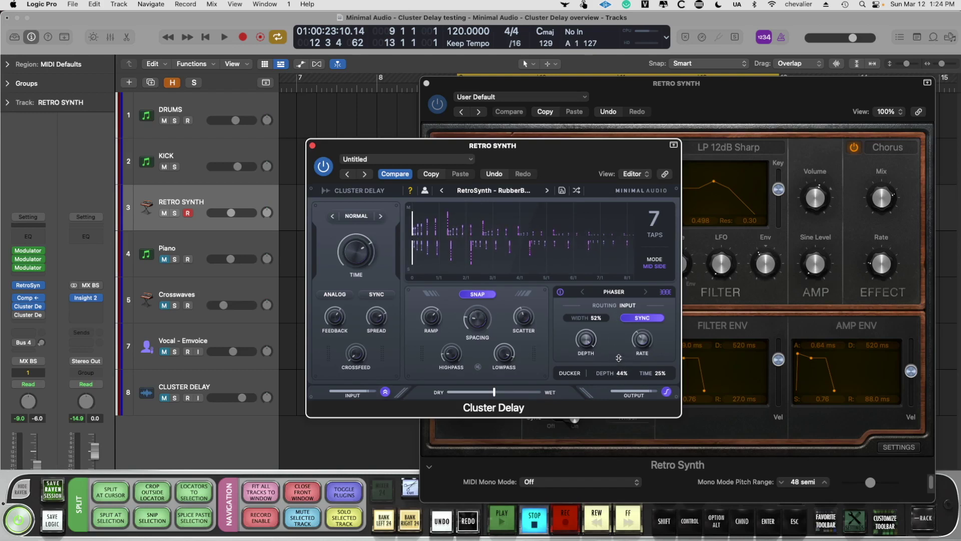
pyautogui.press('space')
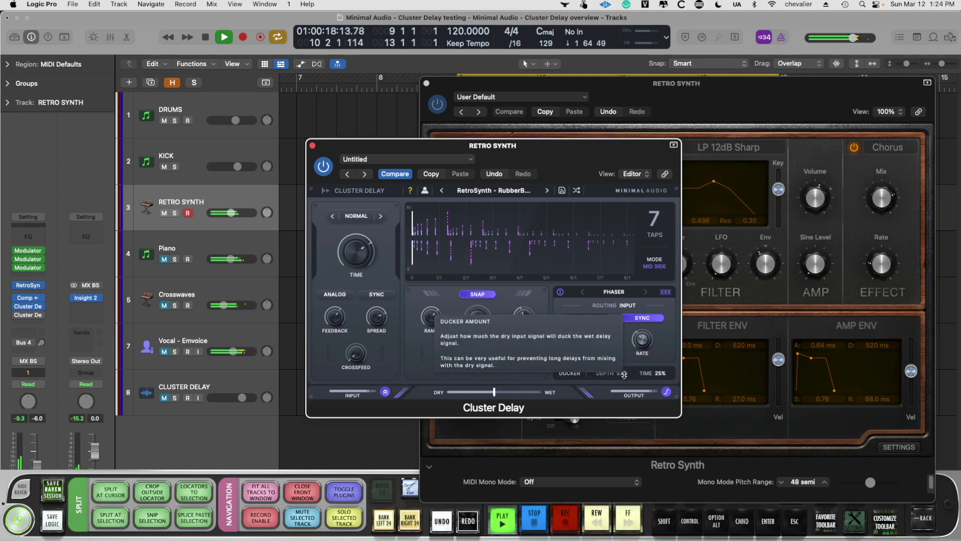
pyautogui.moveTo(614, 376); pyautogui.dragTo(626, 306)
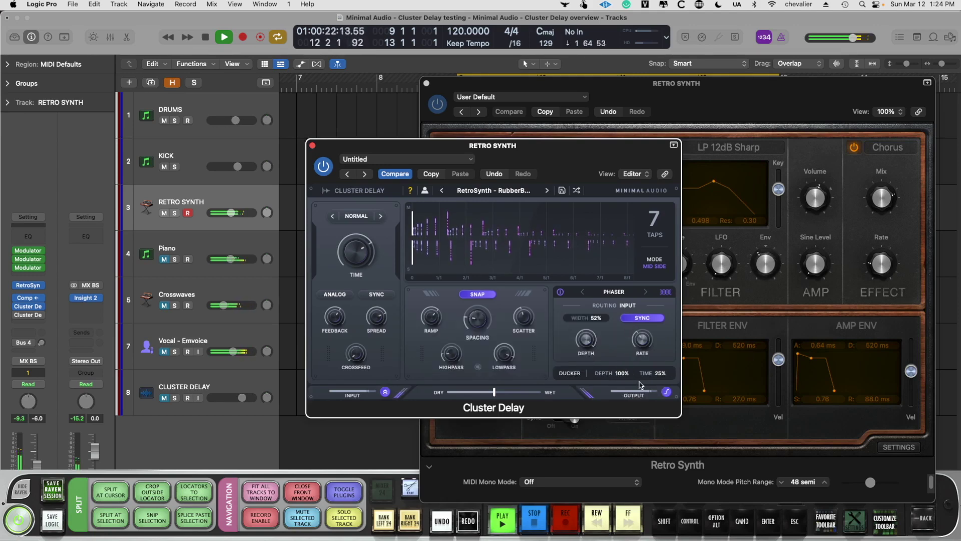
pyautogui.press('space')
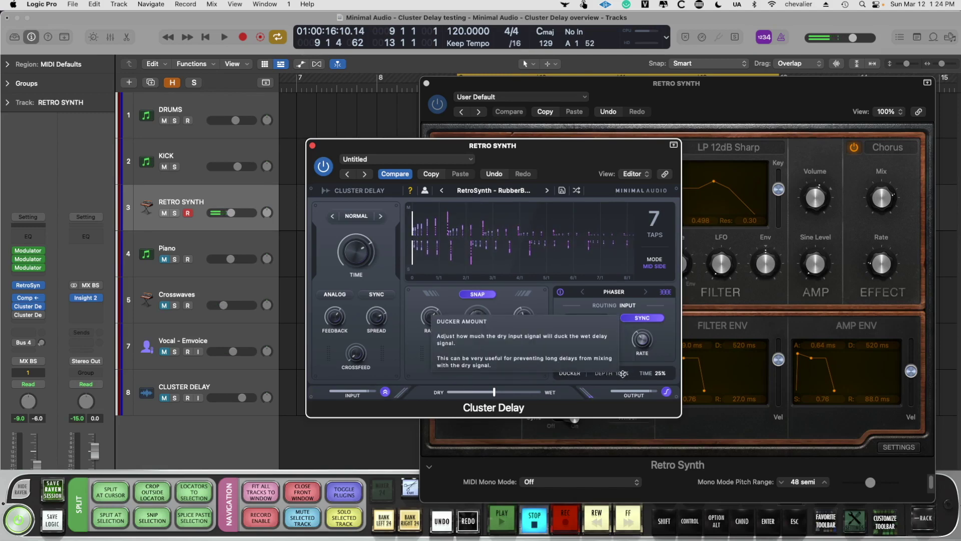
pyautogui.moveTo(622, 374); pyautogui.dragTo(621, 381)
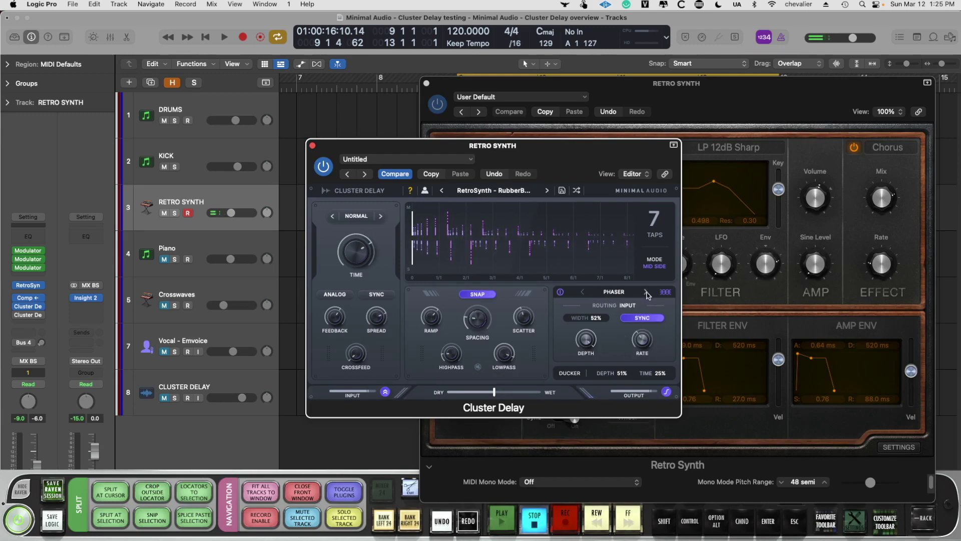
# Cycle the modulation through Flanger, Frequency Shift, Wobble, Diffusion, Chorus back to Phaser.
pyautogui.click(645, 292)
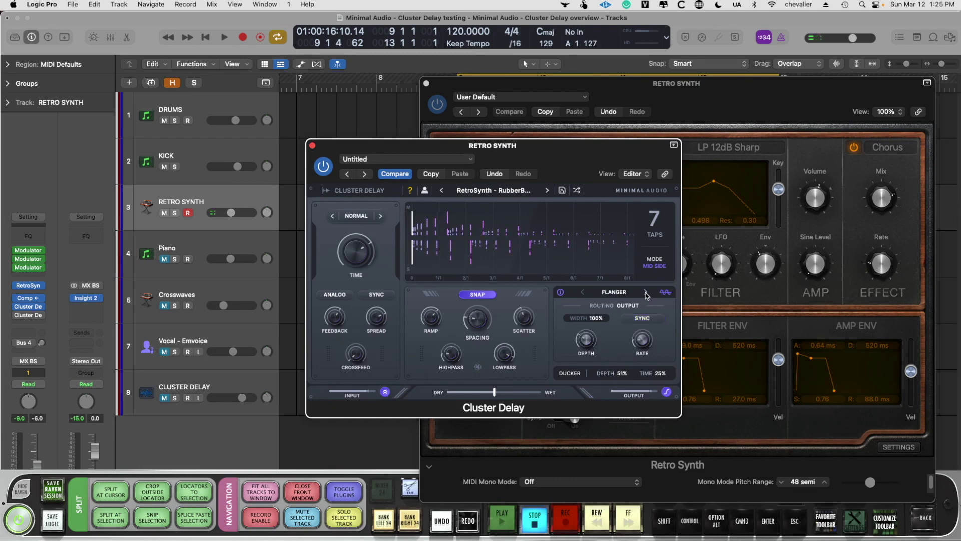
pyautogui.click(645, 292)
pyautogui.click(646, 292)
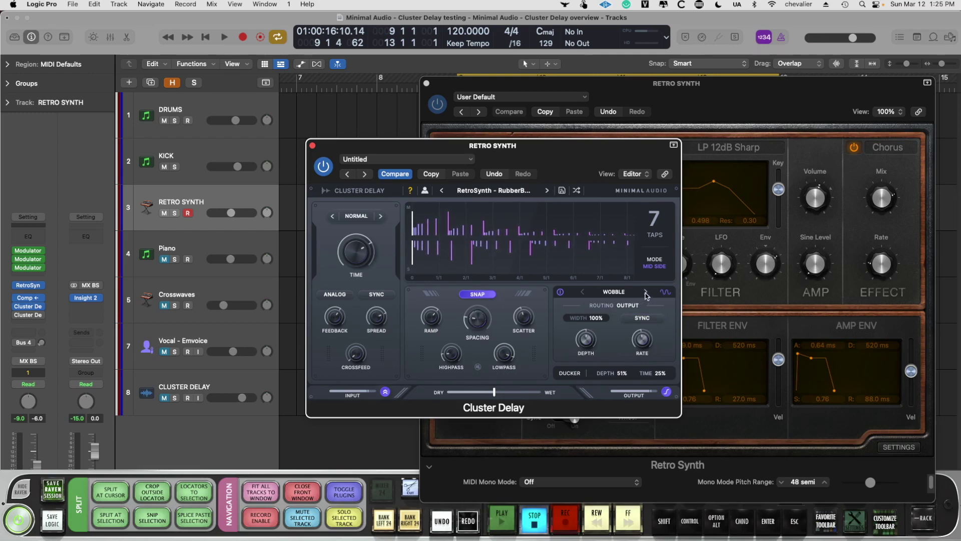
pyautogui.click(646, 292)
pyautogui.click(645, 293)
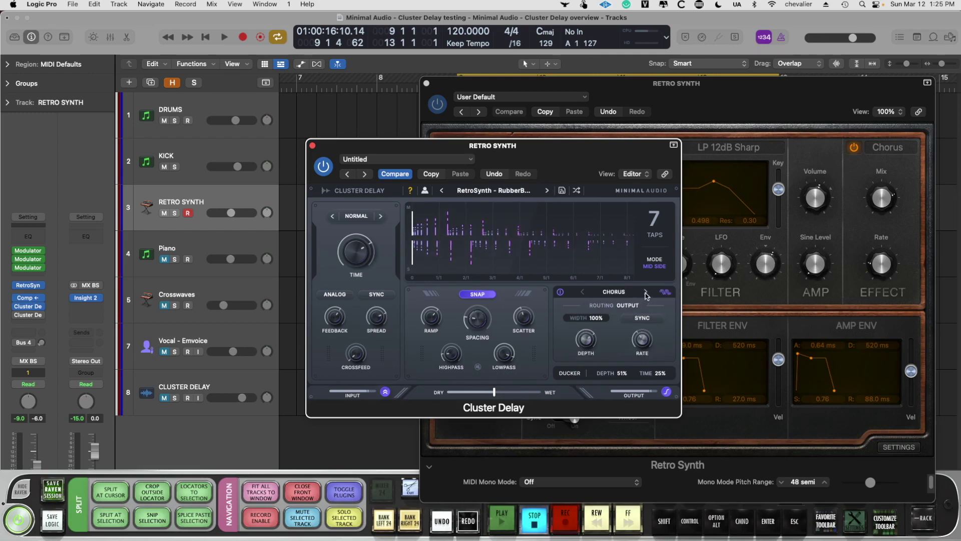
pyautogui.click(645, 293)
pyautogui.moveTo(586, 339)
pyautogui.click(625, 305)
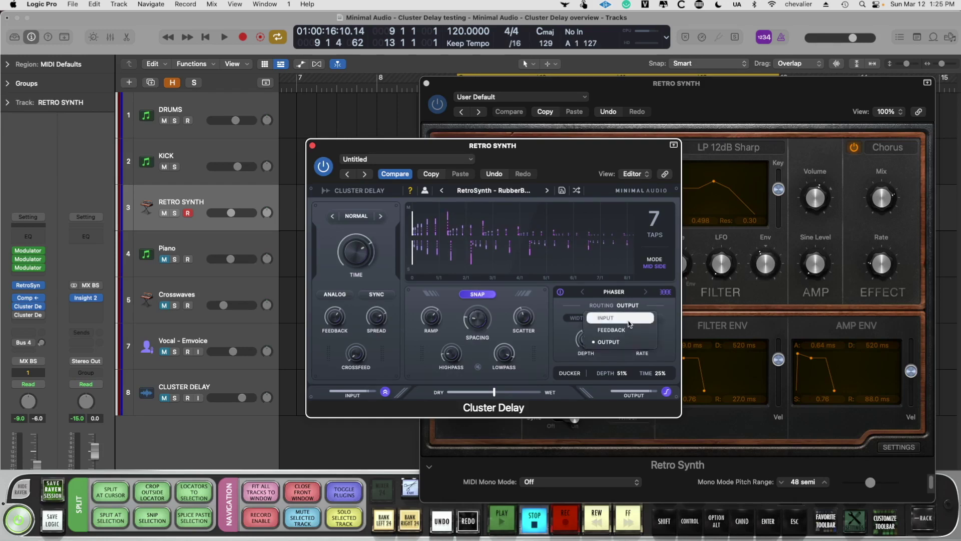
pyautogui.click(668, 322)
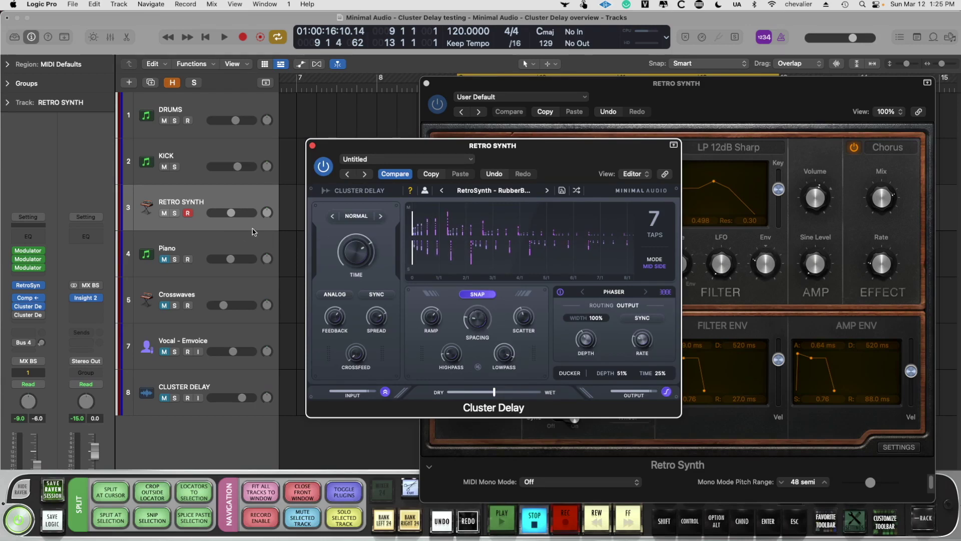
pyautogui.moveTo(356, 251)
pyautogui.press('space')
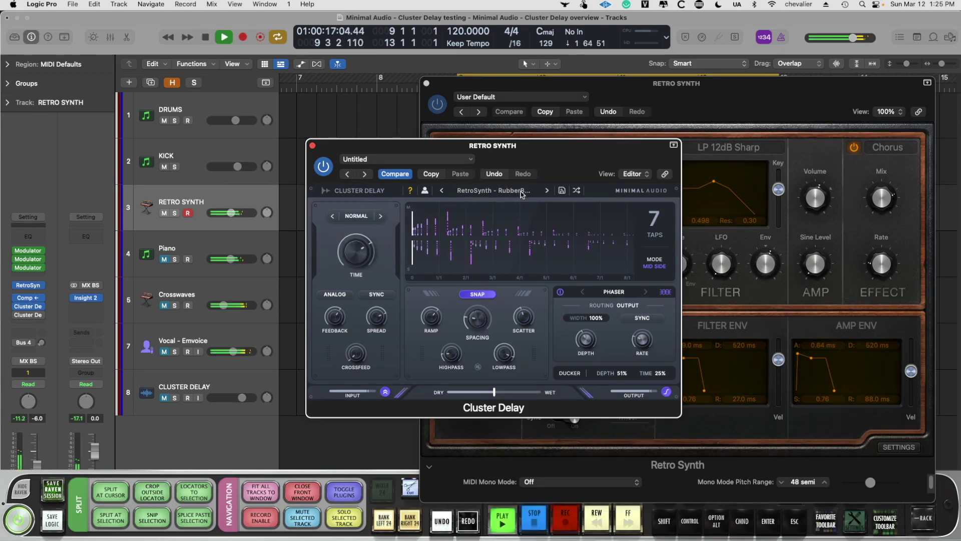
pyautogui.click(576, 192)
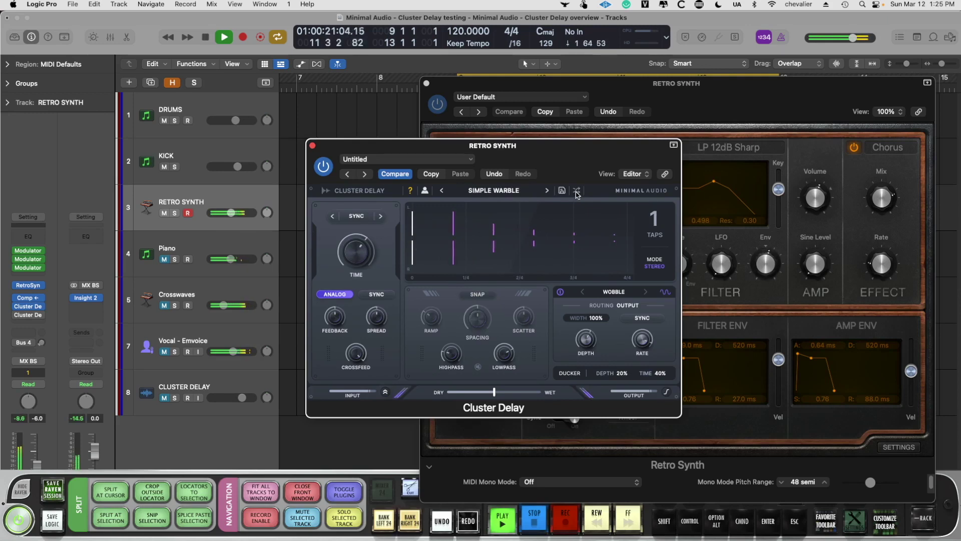
# Randomize the first Cluster Delay's preset until Triple Threat, then stop playback.
pyautogui.click(576, 193)
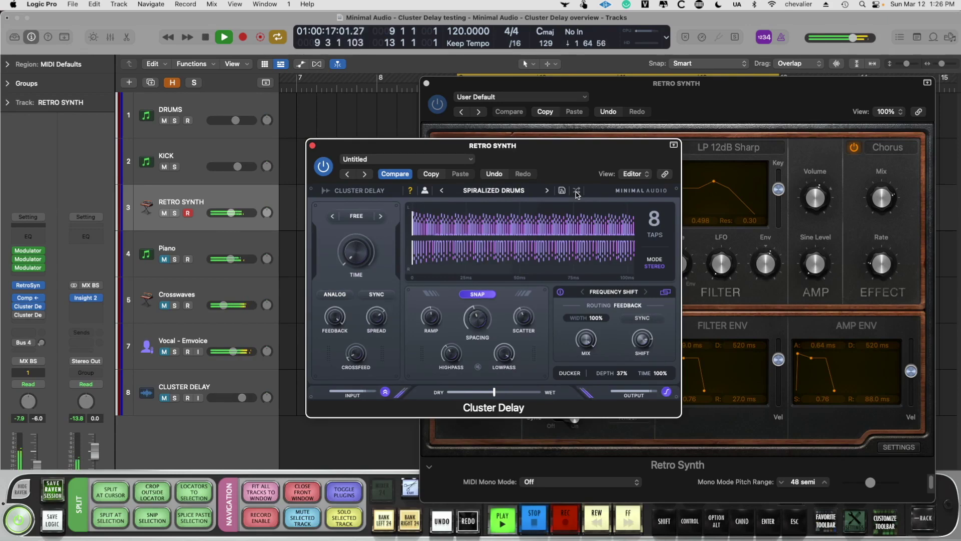
pyautogui.click(577, 193)
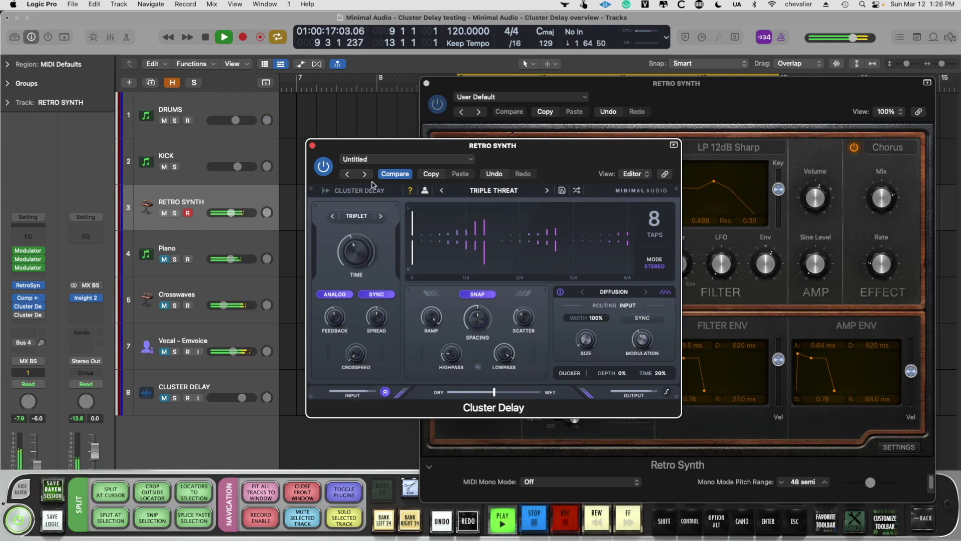
pyautogui.press('space')
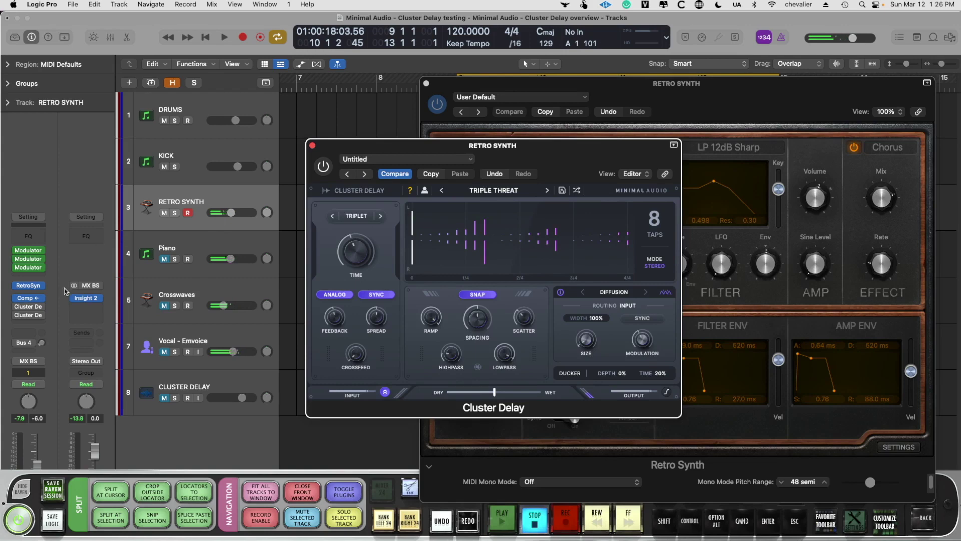
# Close the Triple Threat delay and play the synth's second Cluster Delay on Backspin.
pyautogui.moveTo(28, 314)
pyautogui.click(16, 317)
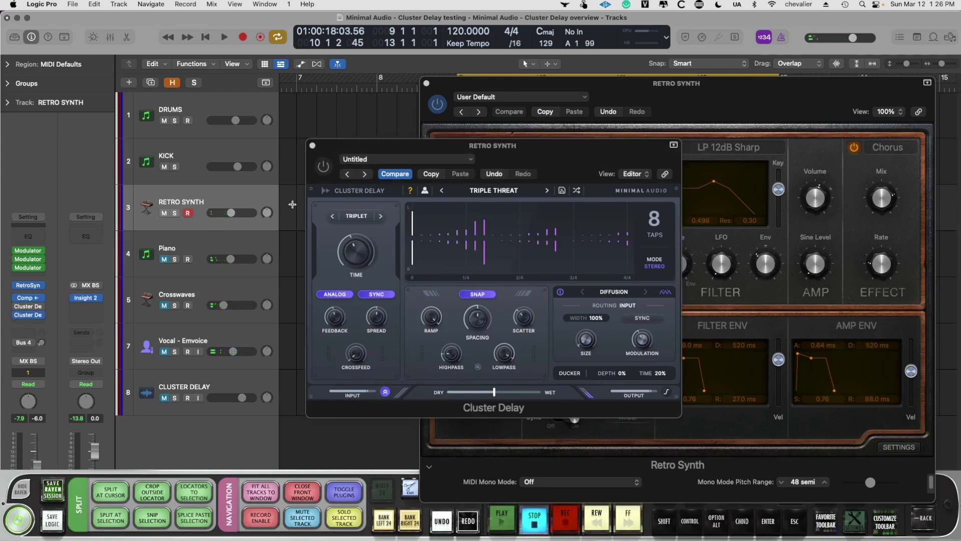
pyautogui.click(312, 145)
pyautogui.click(28, 315)
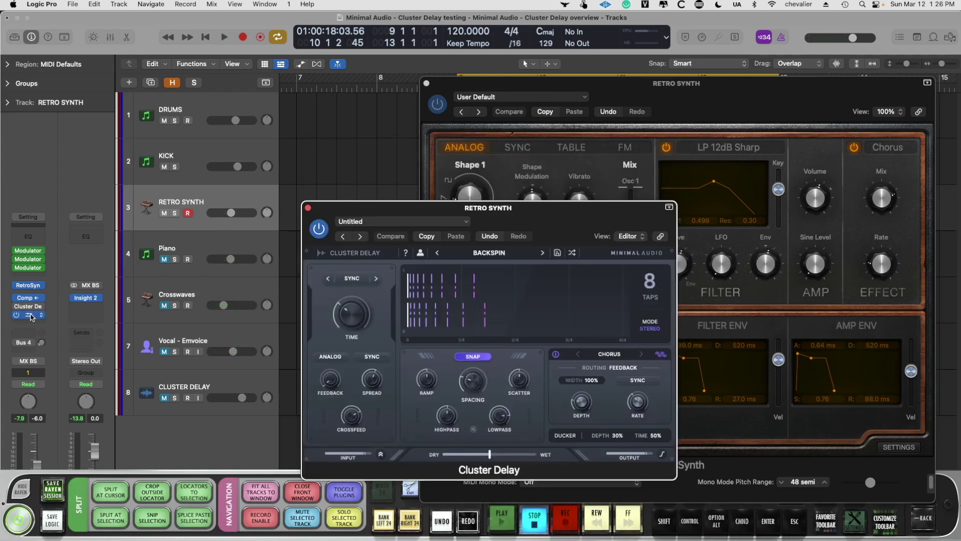
pyautogui.press('space')
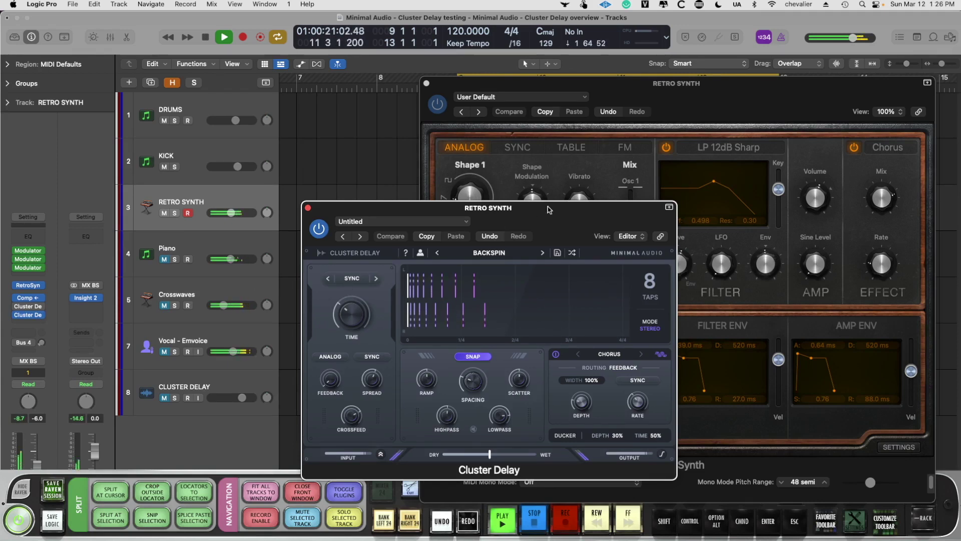
# Close the Retro Synth delay, stop playback, and open the Piano's Fastix Cluster Delay.
pyautogui.click(308, 208)
pyautogui.press('space')
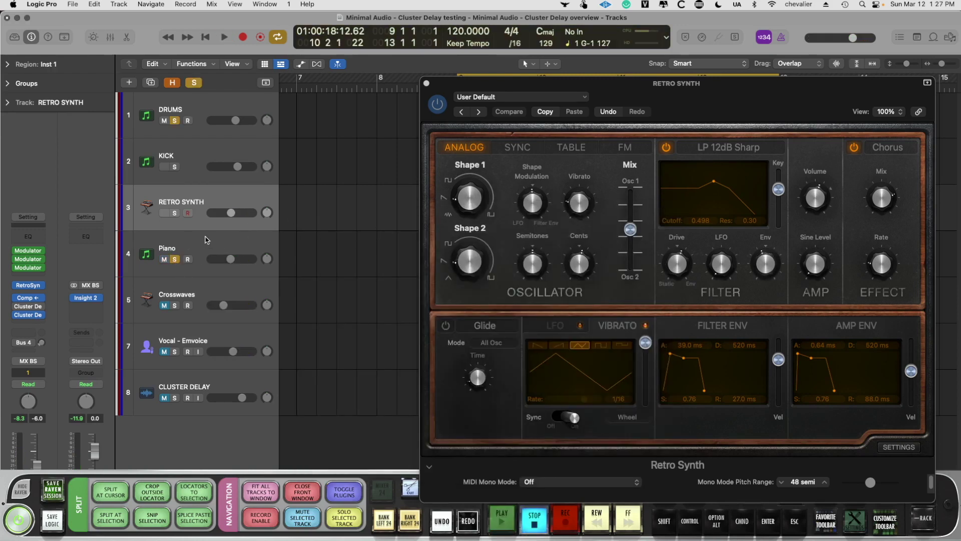
pyautogui.click(189, 247)
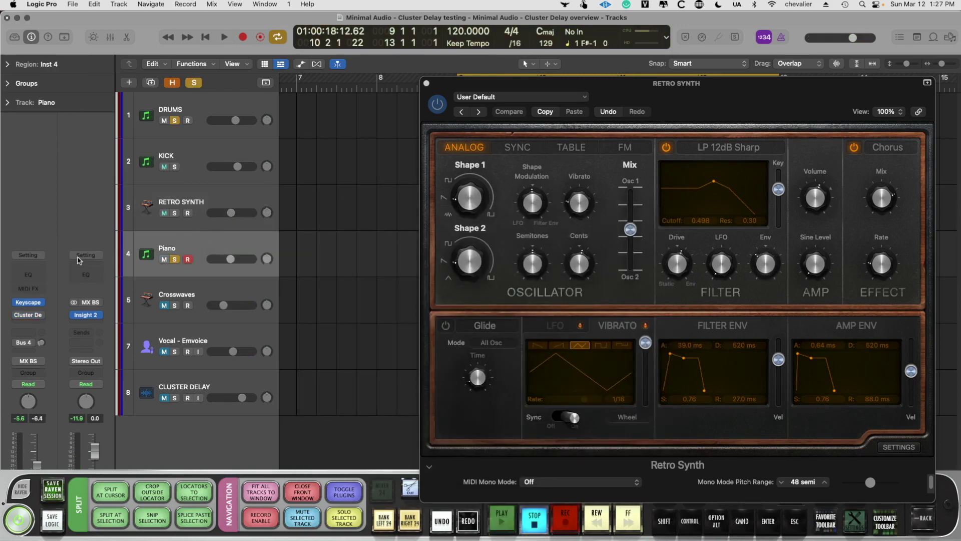
pyautogui.click(28, 302)
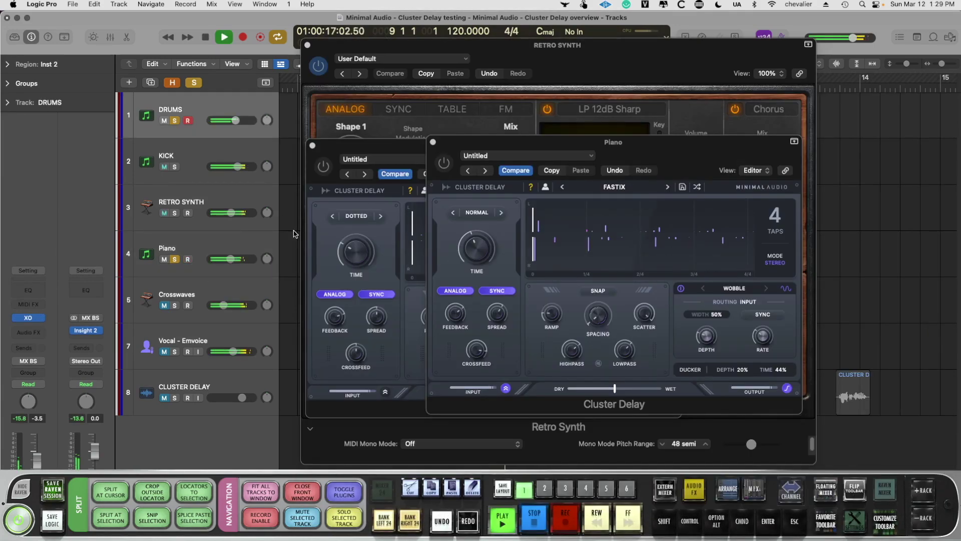
# Power on the Piano's Cluster Delay and set wobble depth ~69%, rate 0.28 Hz.
pyautogui.moveTo(545, 145); pyautogui.dragTo(470, 134)
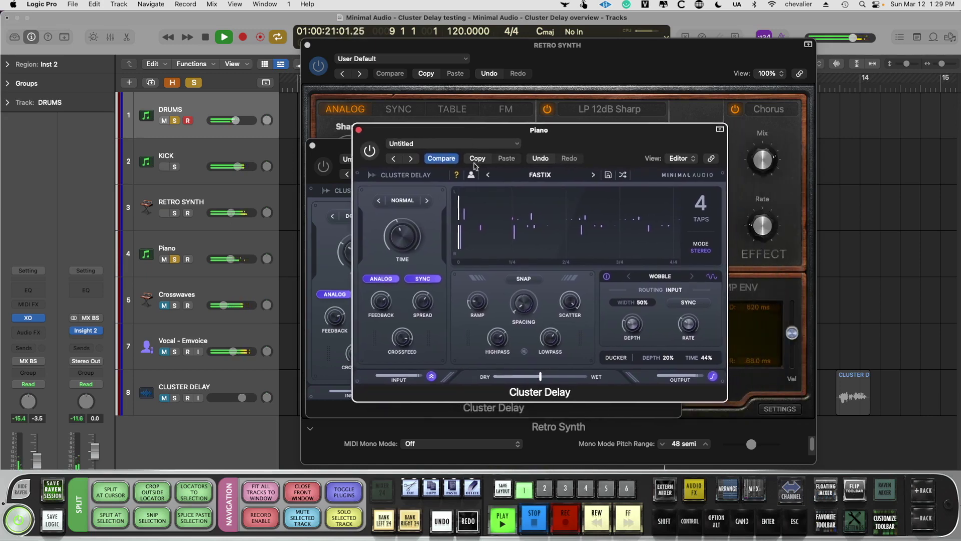
pyautogui.click(371, 152)
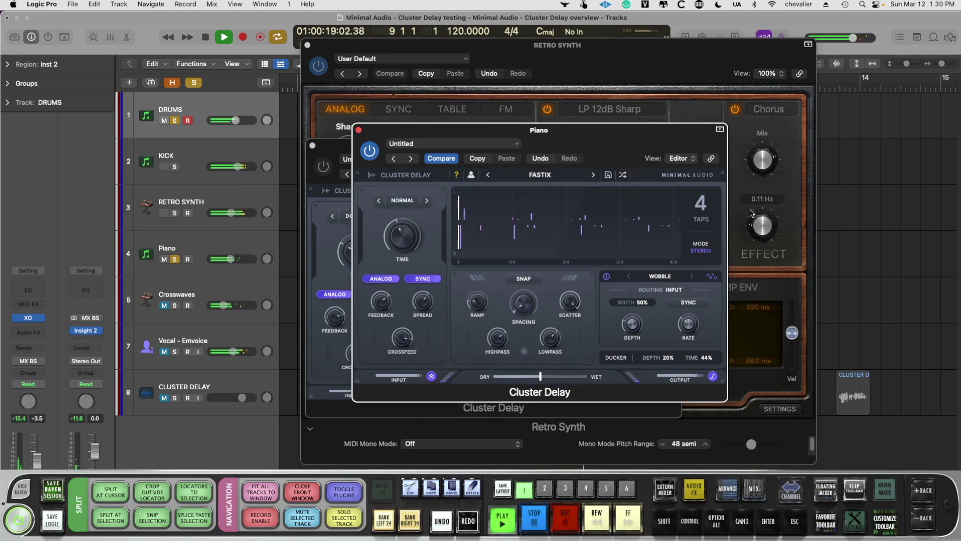
pyautogui.moveTo(631, 323)
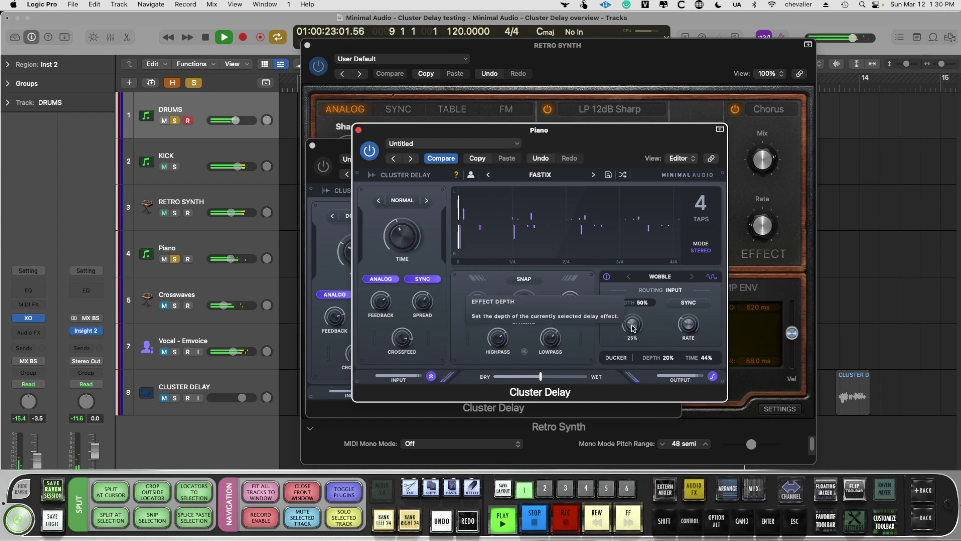
pyautogui.moveTo(632, 328); pyautogui.dragTo(630, 287)
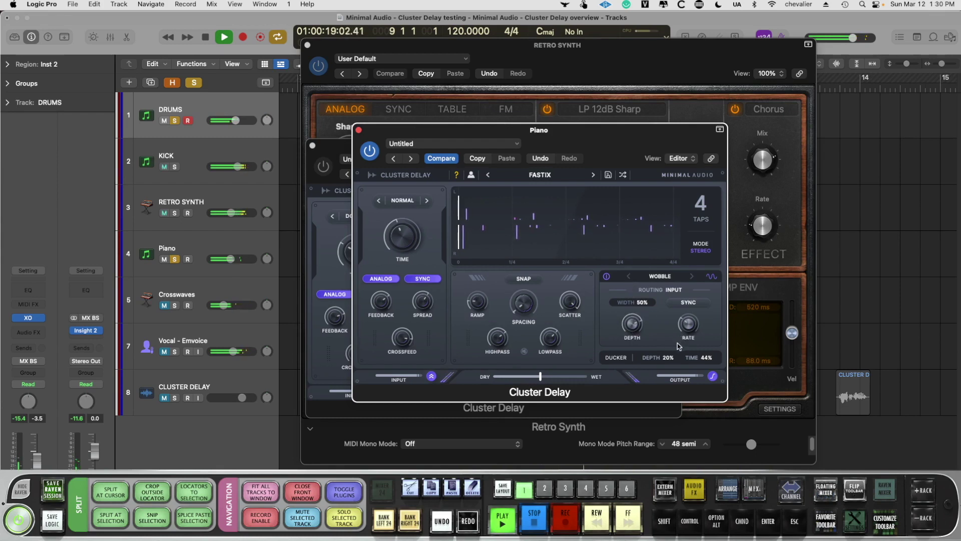
pyautogui.moveTo(689, 332)
pyautogui.mouseDown()
pyautogui.moveTo(686, 302)
pyautogui.moveTo(686, 333)
pyautogui.moveTo(631, 331)
pyautogui.moveTo(630, 350)
pyautogui.mouseUp()
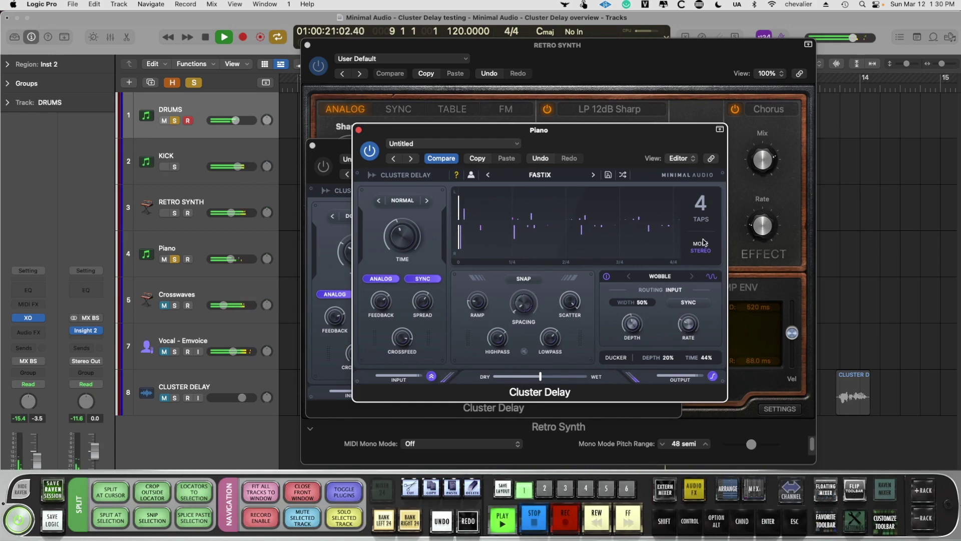
pyautogui.moveTo(523, 303)
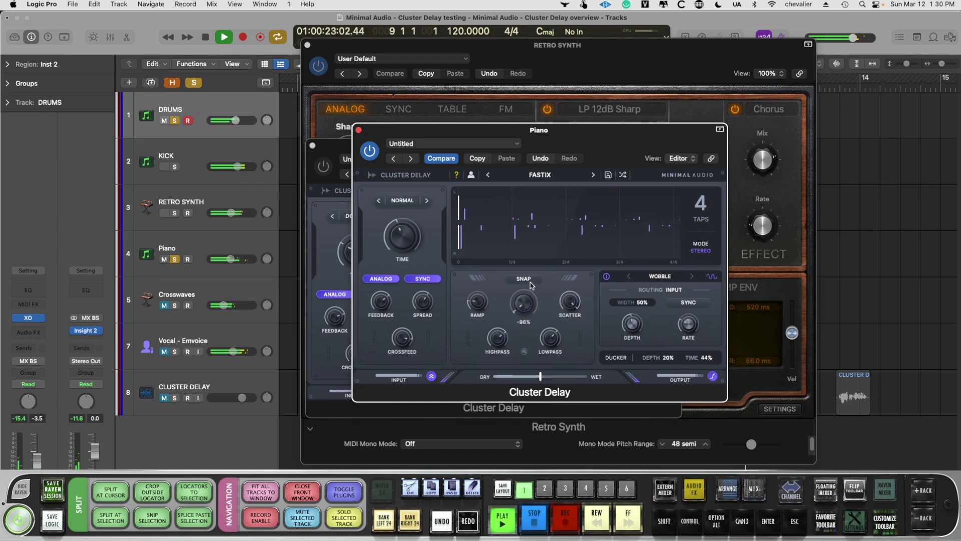
# Snap tap spacing to 36%, lower scatter to 86%, then return to the FASTIX preset.
pyautogui.click(523, 278)
pyautogui.moveTo(524, 307); pyautogui.dragTo(548, 289)
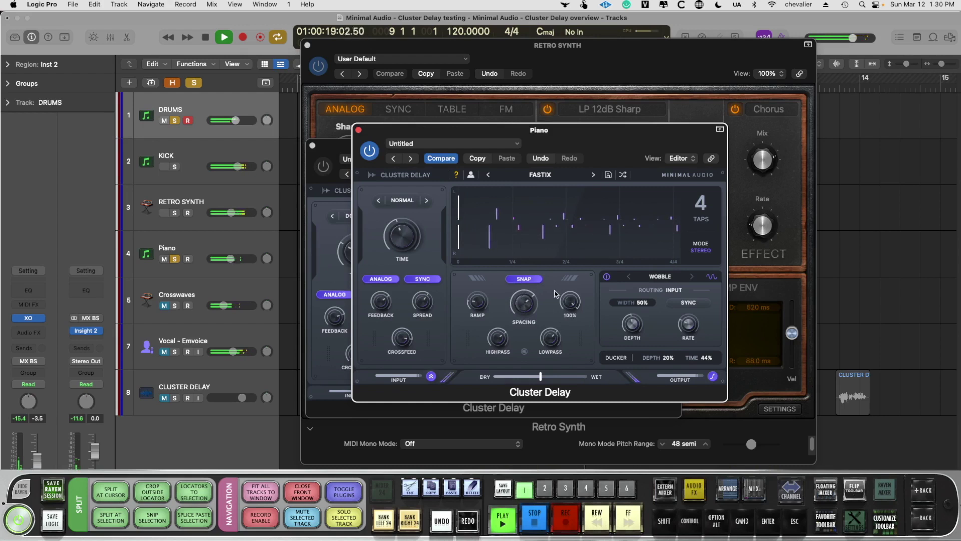
pyautogui.moveTo(570, 302)
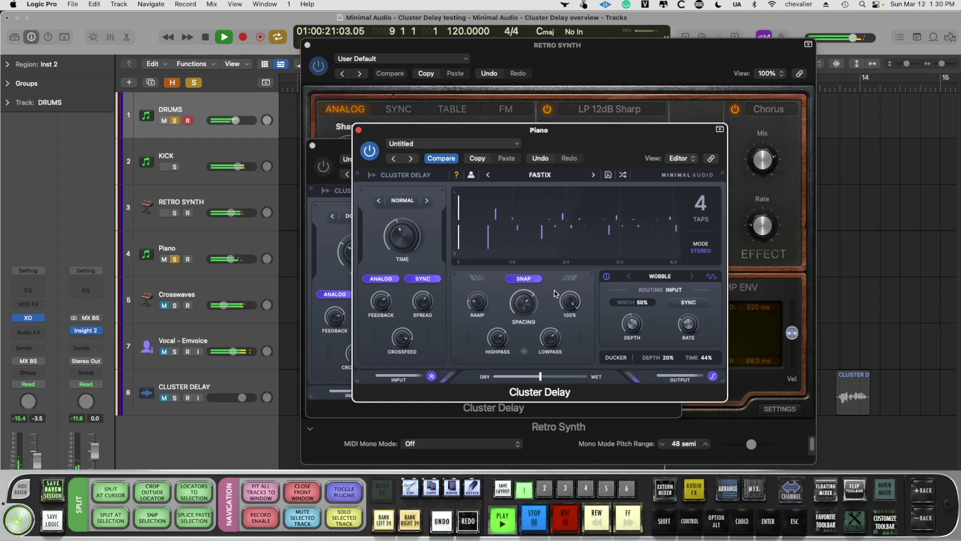
pyautogui.moveTo(569, 301); pyautogui.dragTo(566, 363)
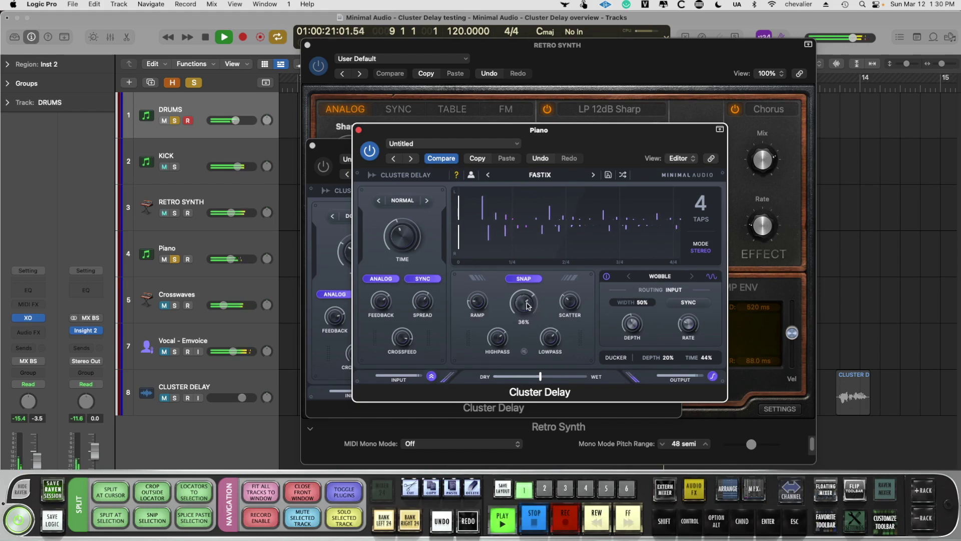
pyautogui.moveTo(535, 303); pyautogui.dragTo(538, 309)
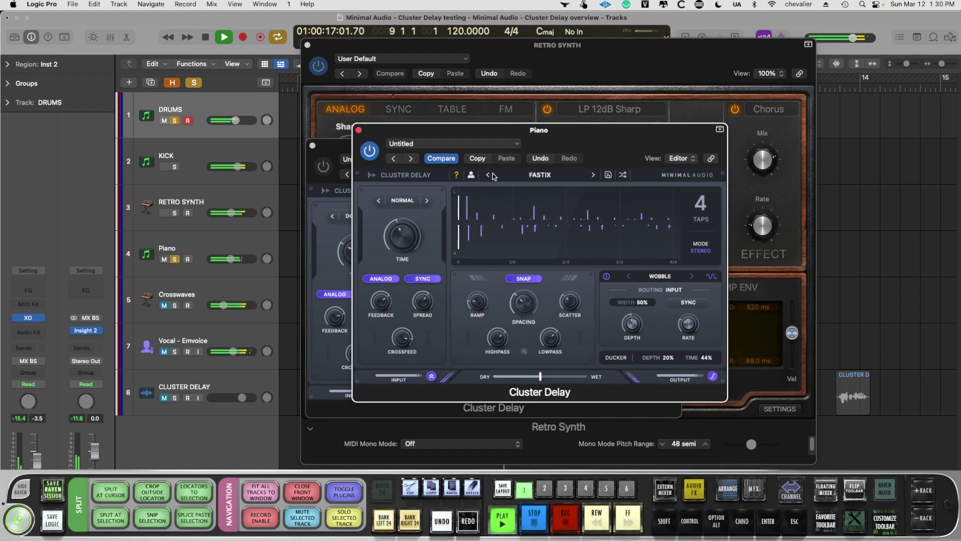
pyautogui.click(593, 176)
pyautogui.click(593, 176)
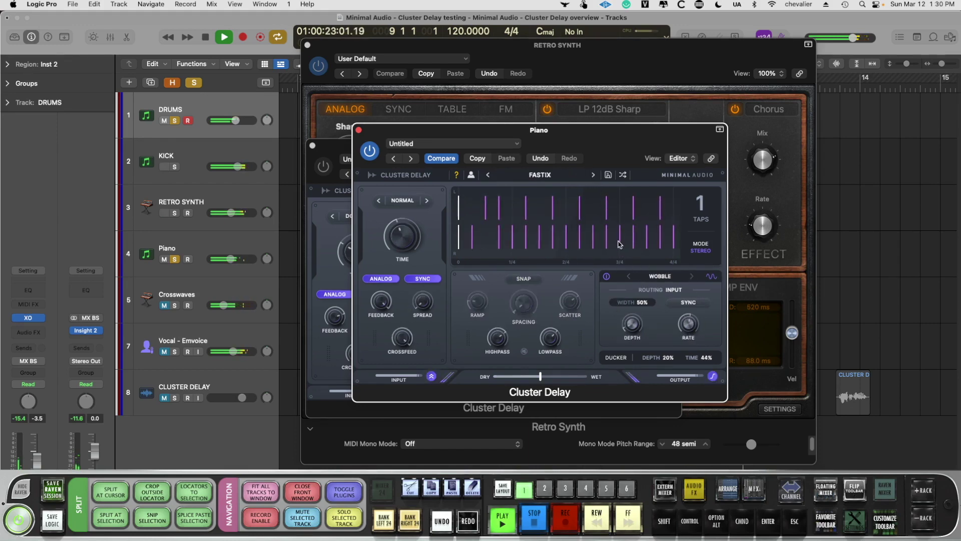
# Stop playback, unsolo Piano, and solo Crosswaves, opening its synth window.
pyautogui.press('space')
pyautogui.click(175, 261)
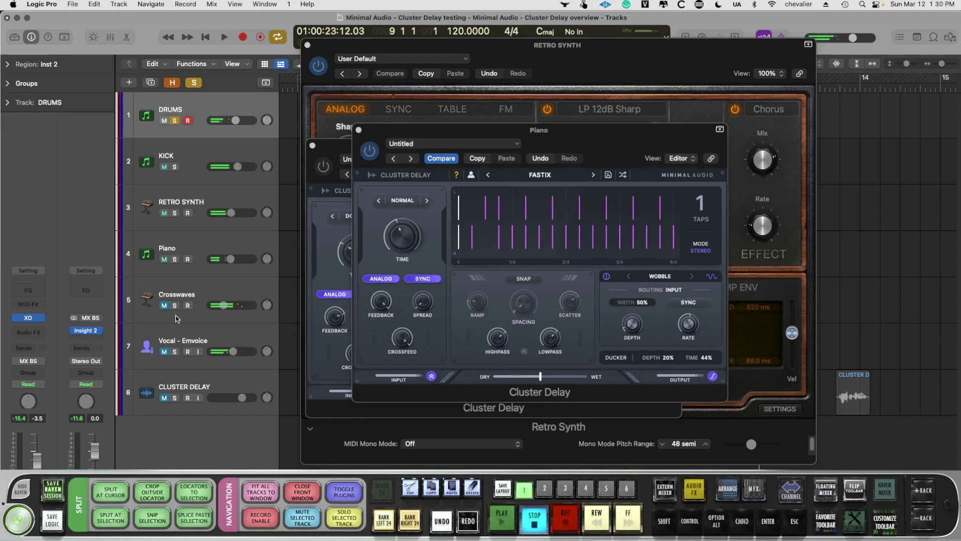
pyautogui.click(175, 306)
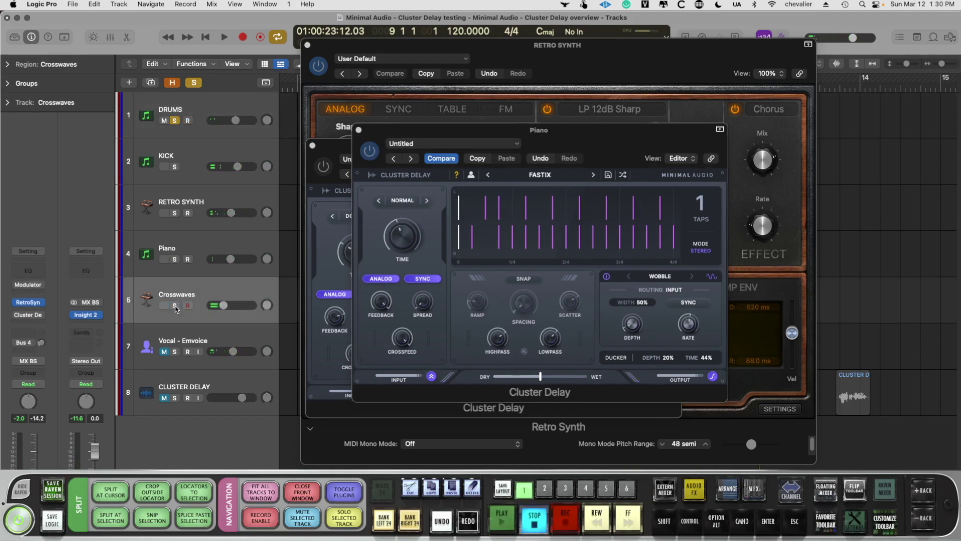
pyautogui.click(308, 45)
# Show the Crosswaves Retro Synth, start playback, and open its Los Flangeles Cluster Delay.
pyautogui.click(30, 303)
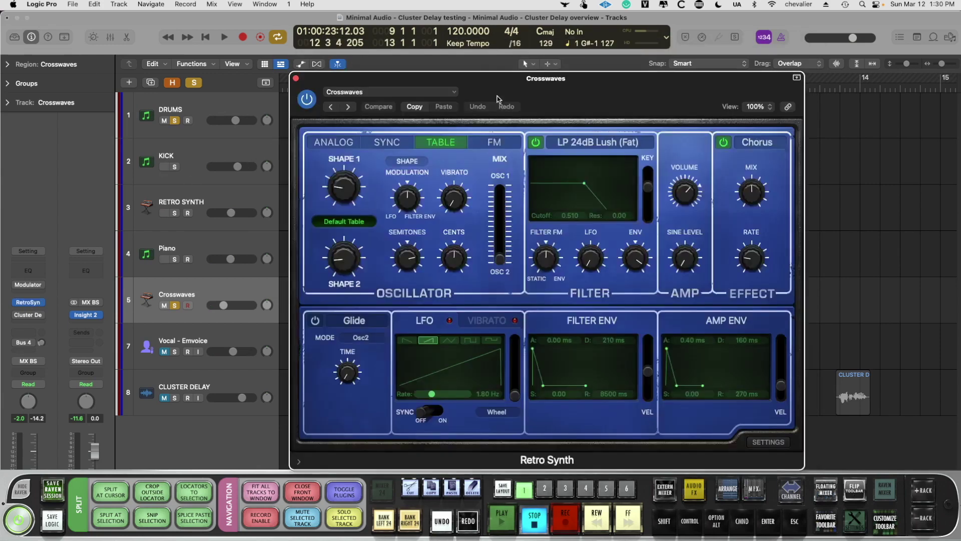
pyautogui.moveTo(445, 120); pyautogui.dragTo(513, 119)
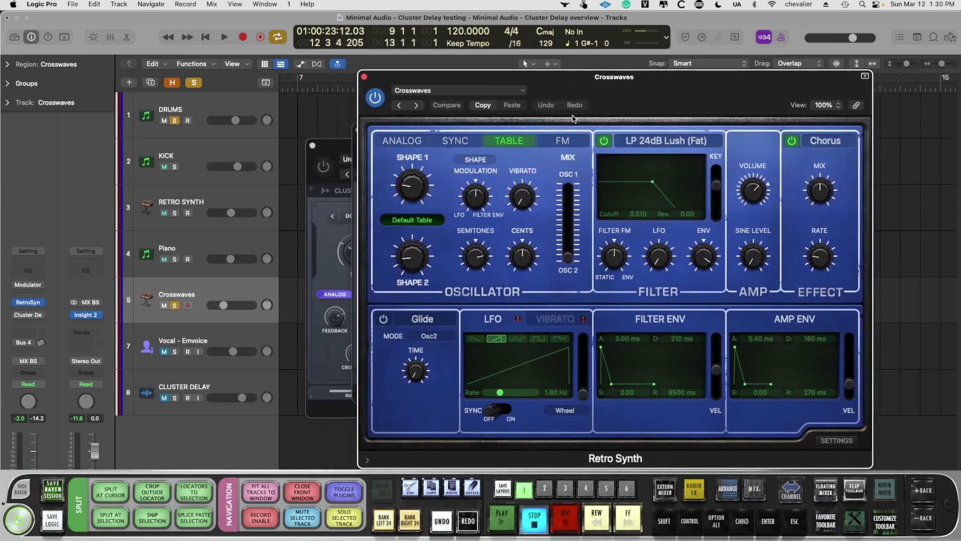
pyautogui.press('space')
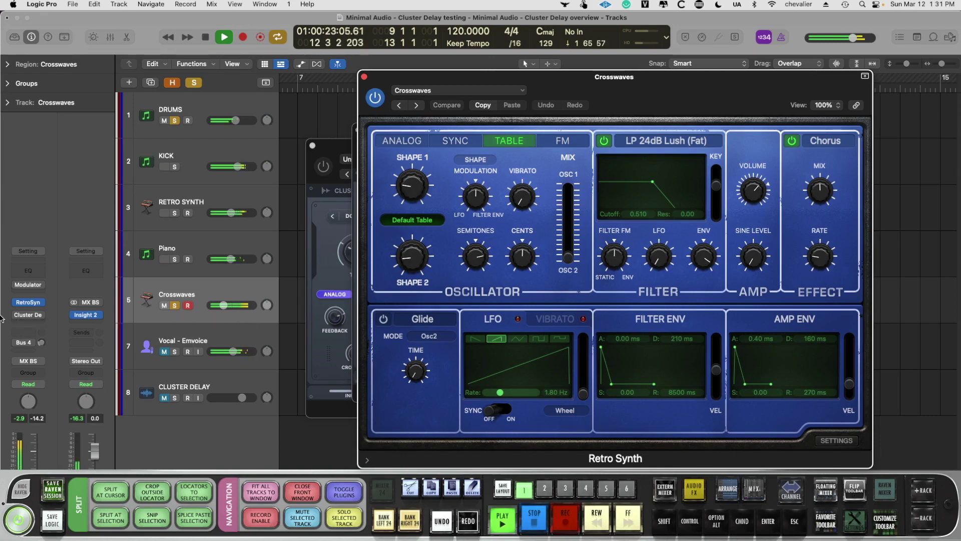
pyautogui.click(16, 316)
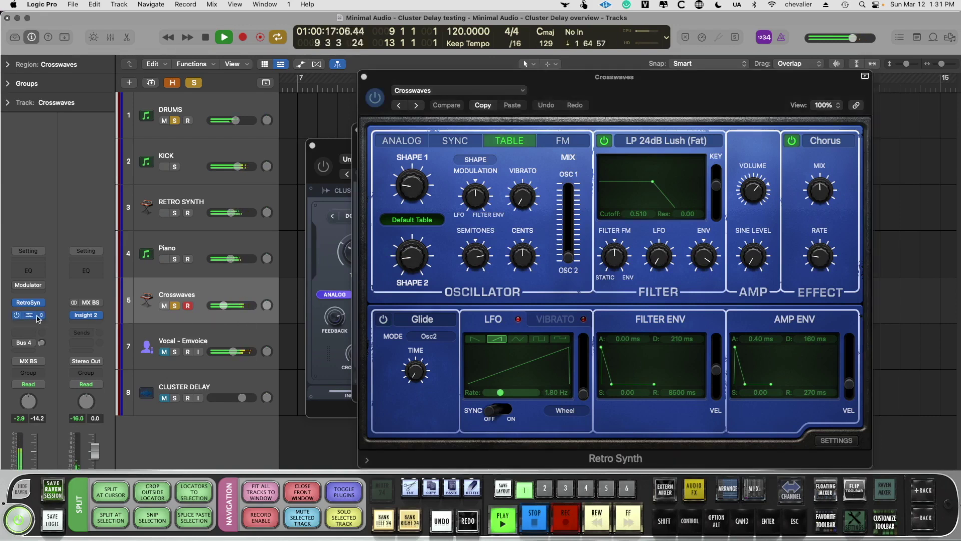
pyautogui.click(32, 317)
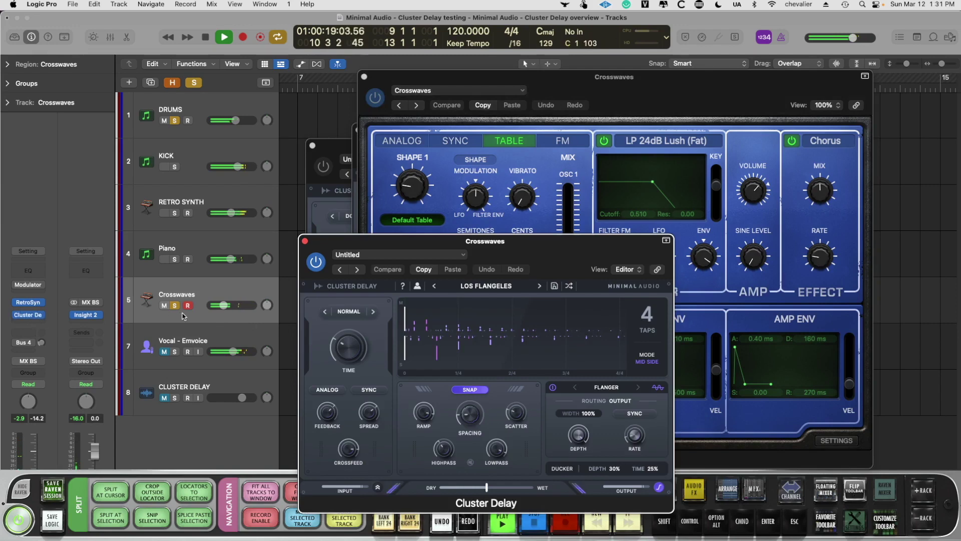
# Move the Crosswaves delay window aside, stop playback and unsolo the Crosswaves track.
pyautogui.moveTo(477, 240); pyautogui.dragTo(593, 147)
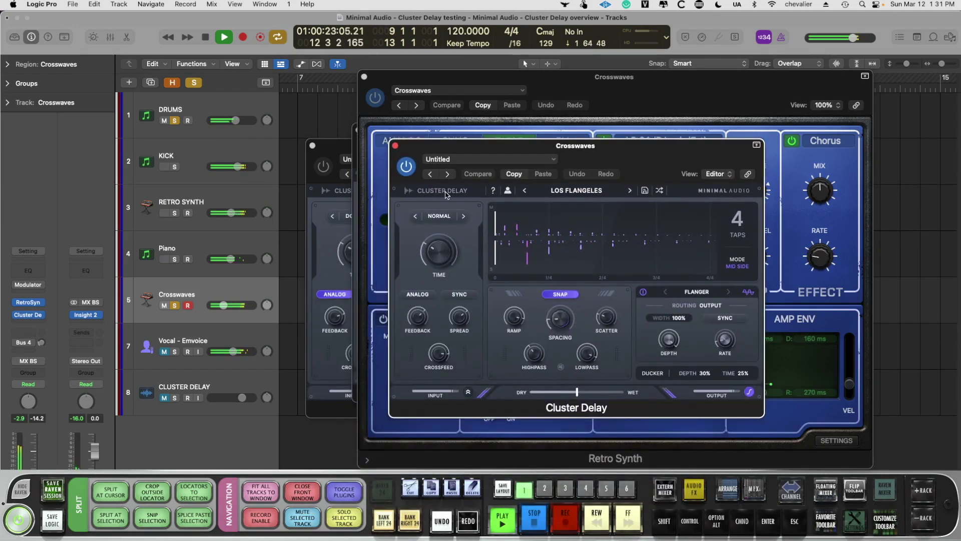
pyautogui.press('space')
pyautogui.click(174, 305)
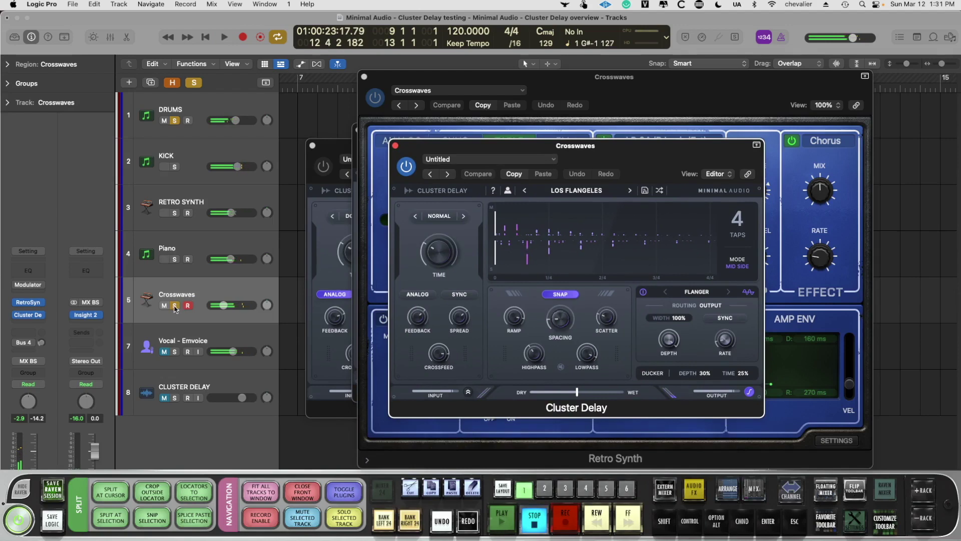
# Solo and play the Vocal - Emvoice track with its Counterspin Cluster Delay window repositioned.
pyautogui.click(187, 344)
pyautogui.press('s')
pyautogui.press('space')
pyautogui.moveTo(712, 178); pyautogui.dragTo(650, 162)
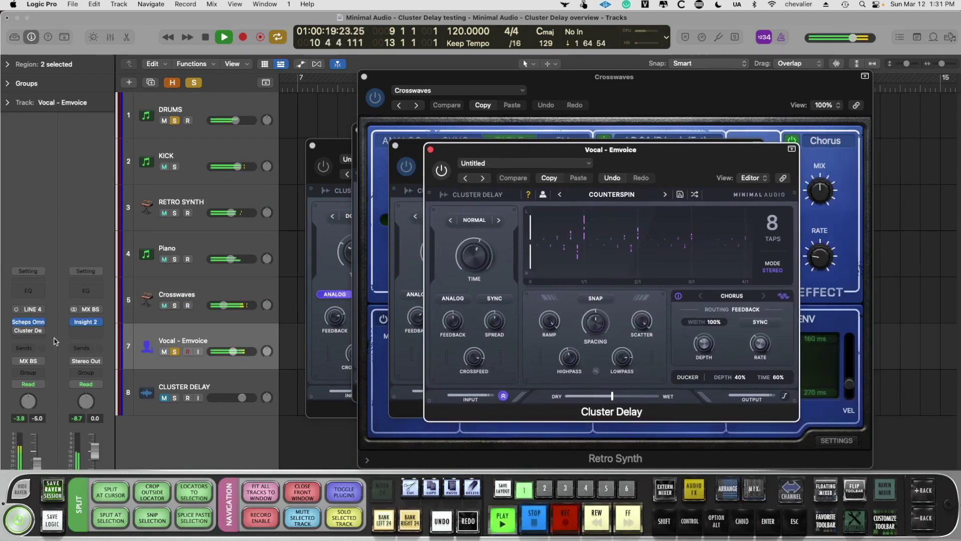
# Toggle the vocal's Cluster Delay insert to compare dry and delayed sound.
pyautogui.click(16, 330)
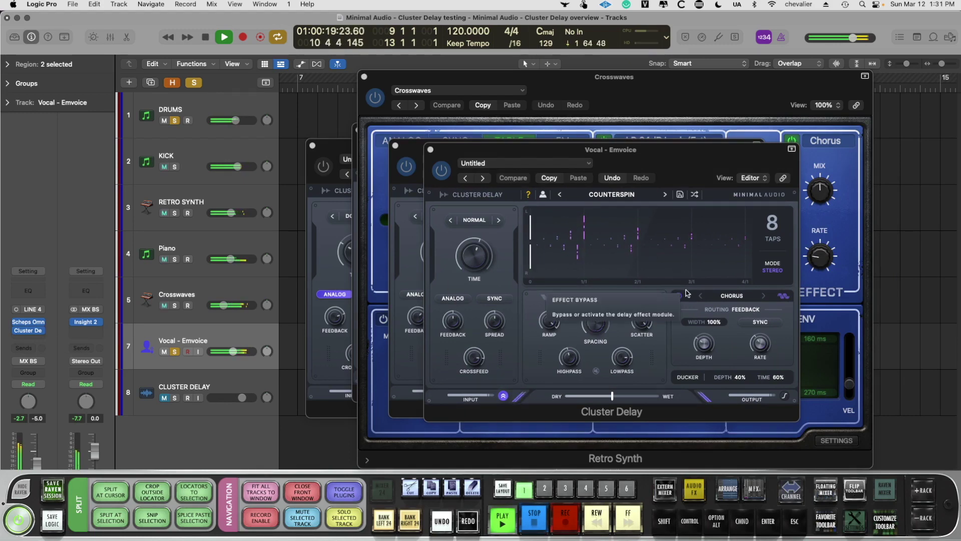
# Clear all solos, set Crosswaves to -16.6 dB and Piano to -9.8 dB, unmute the vocal, and turn off looping.
pyautogui.click(194, 83)
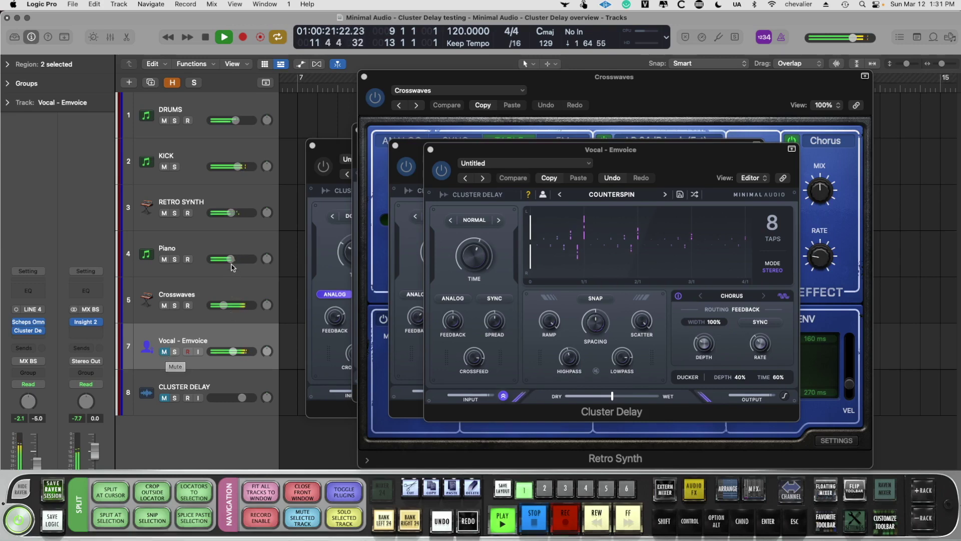
pyautogui.moveTo(224, 305); pyautogui.dragTo(222, 305)
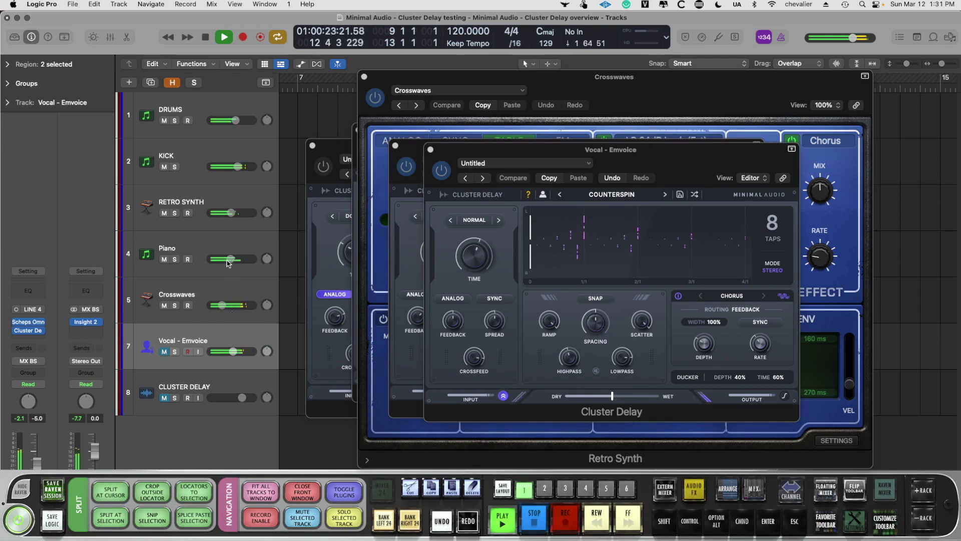
pyautogui.moveTo(230, 259); pyautogui.dragTo(227, 259)
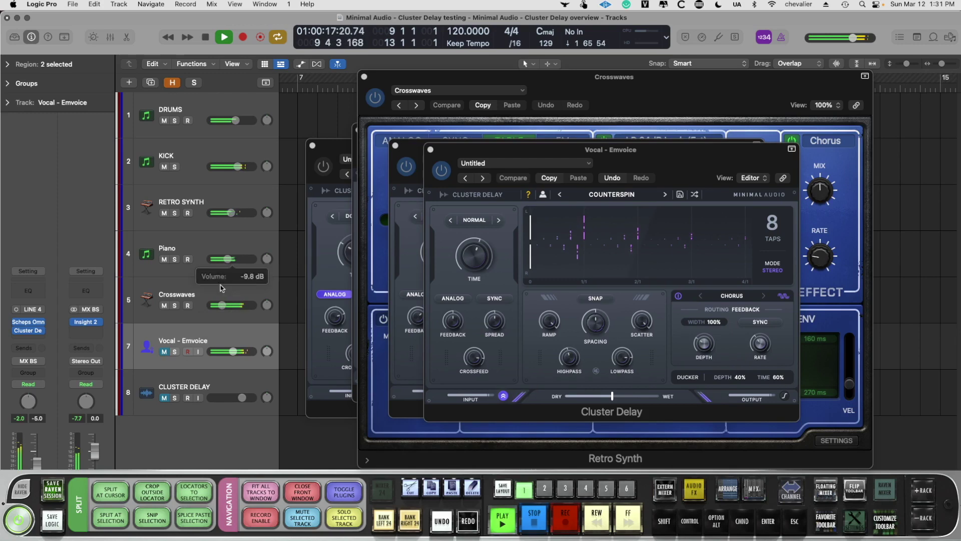
pyautogui.moveTo(223, 306); pyautogui.dragTo(222, 306)
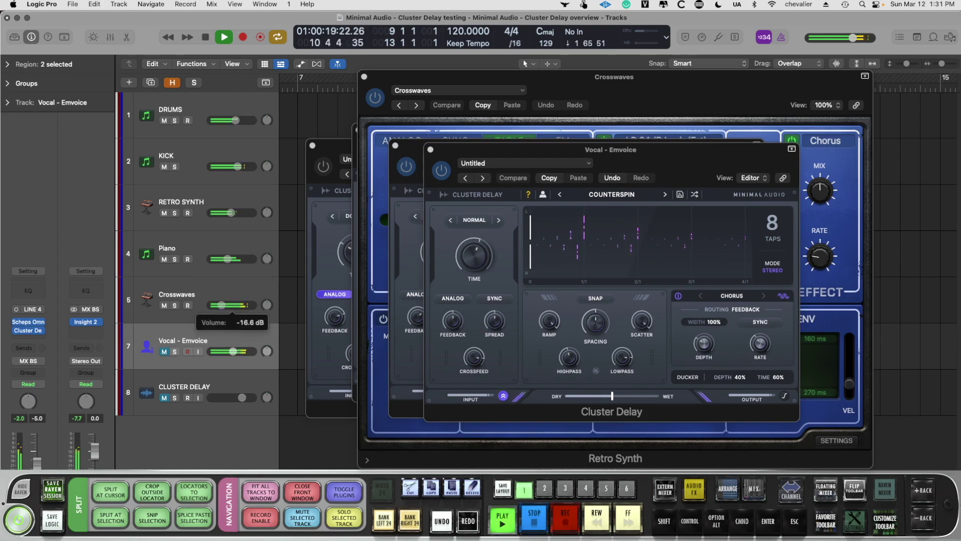
pyautogui.click(164, 352)
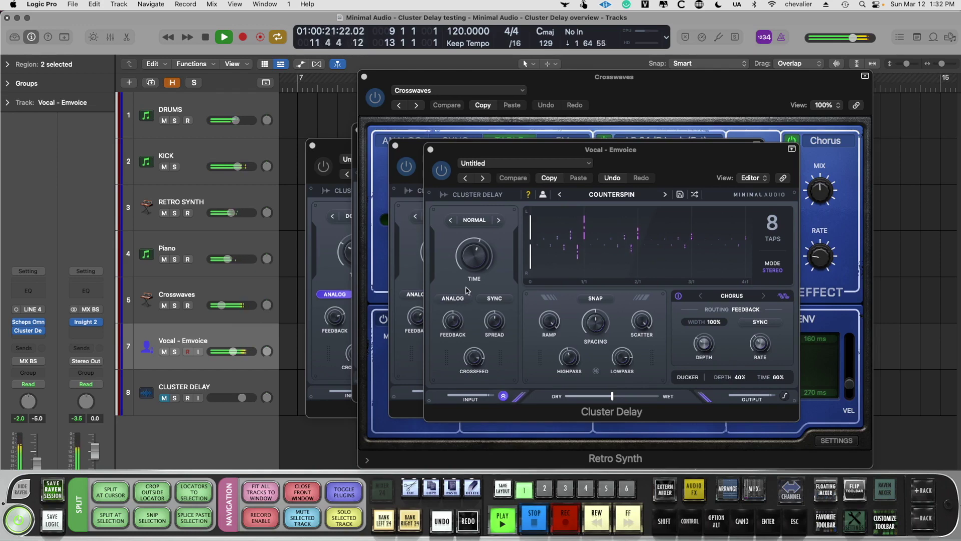
pyautogui.press('c')
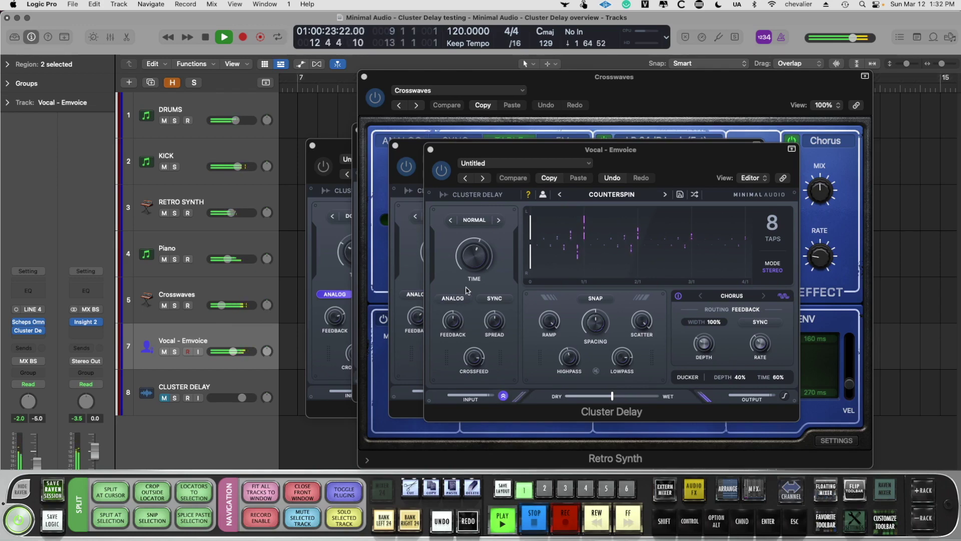